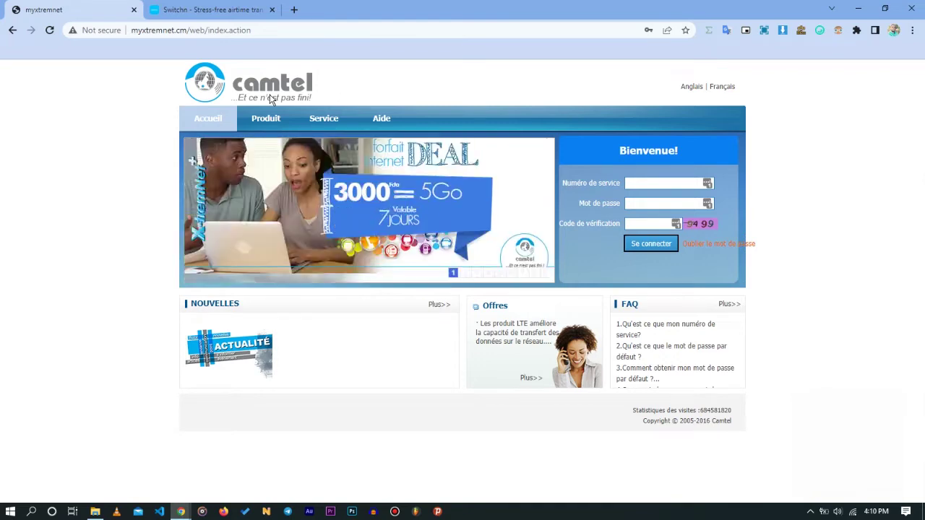
Switch from the Camtel login page to the Switchn airtime site.
click(216, 9)
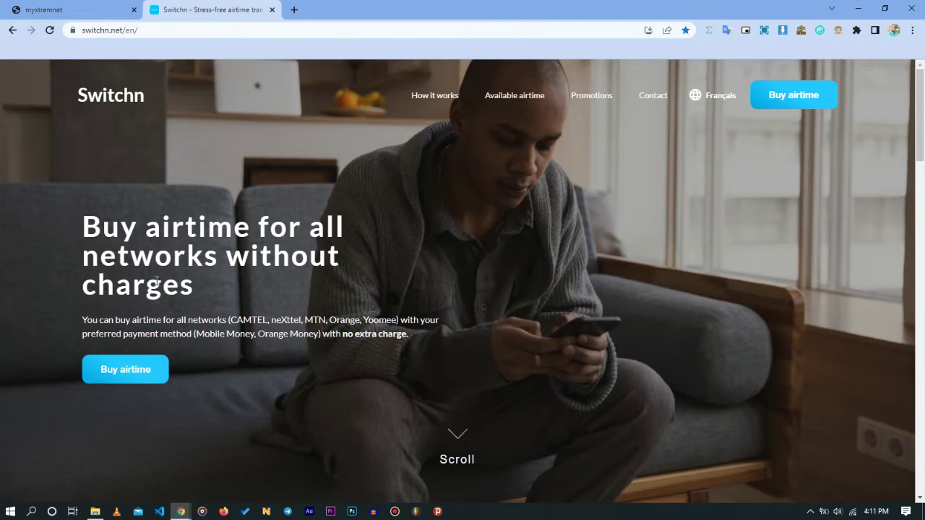
Browse the Switchn homepage, then open the Buy airtime transfer details form.
scroll(280, 361, down, 4)
scroll(283, 376, down, 15)
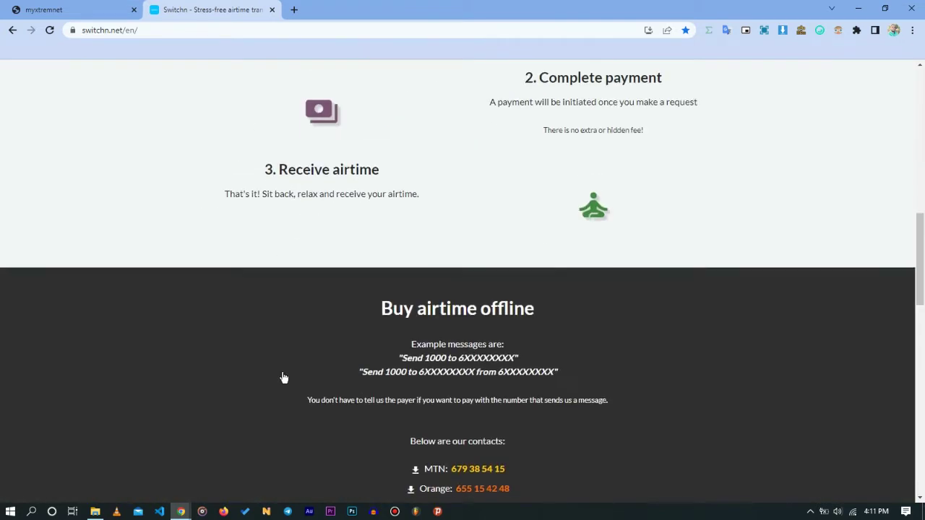
scroll(282, 389, down, 2)
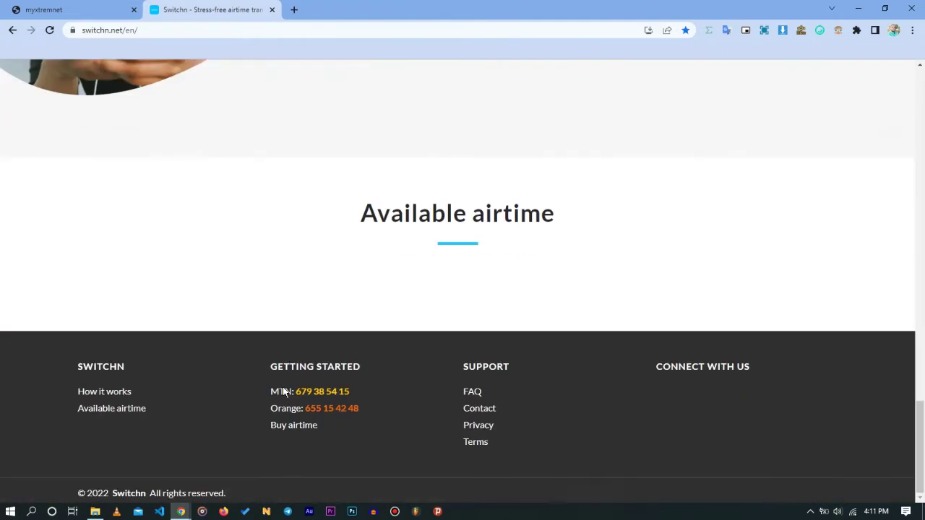
scroll(371, 419, down, 2)
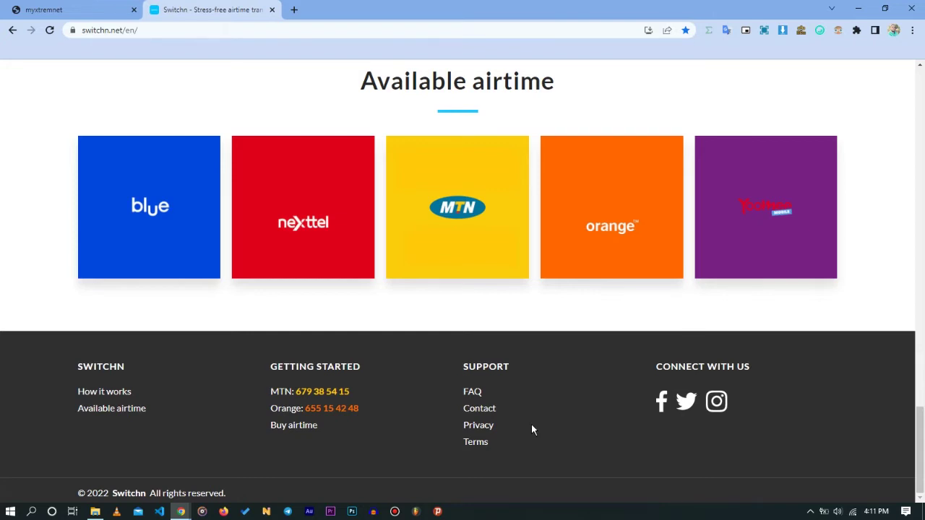
scroll(533, 430, up, 8)
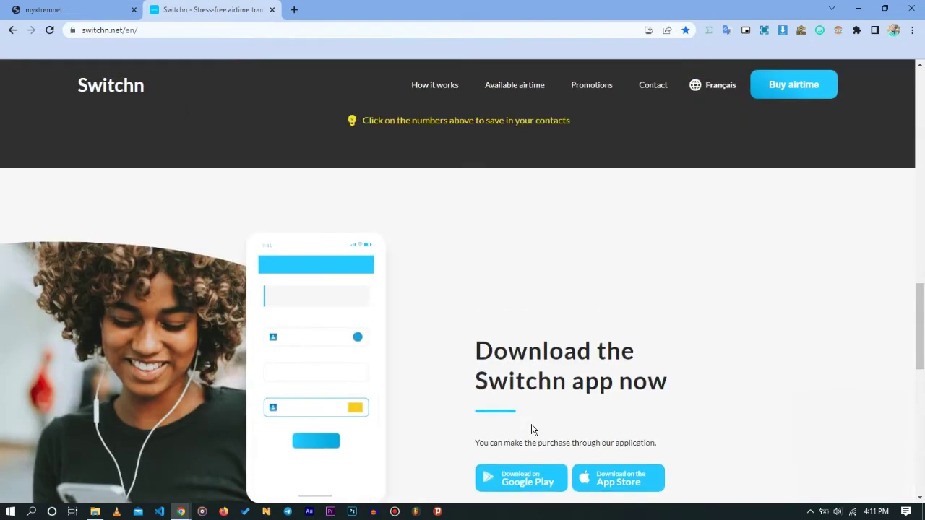
scroll(534, 430, up, 4)
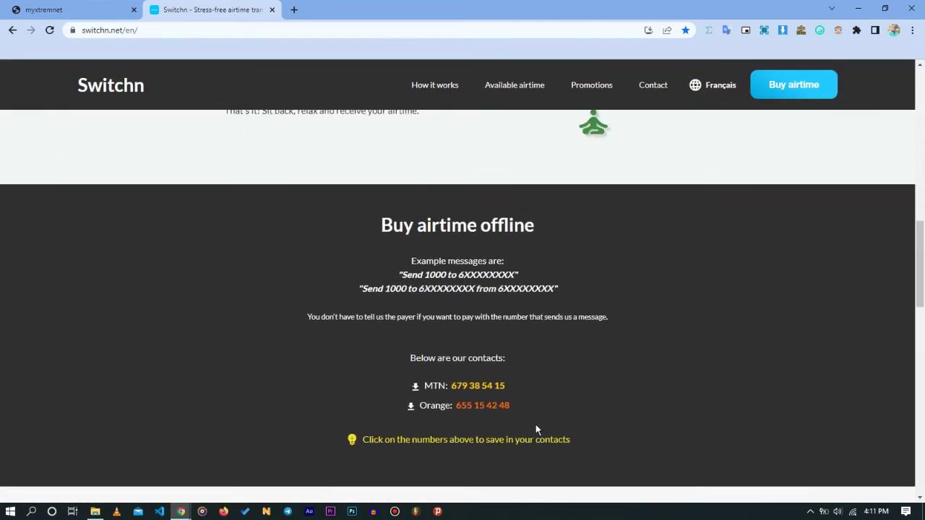
scroll(536, 430, up, 10)
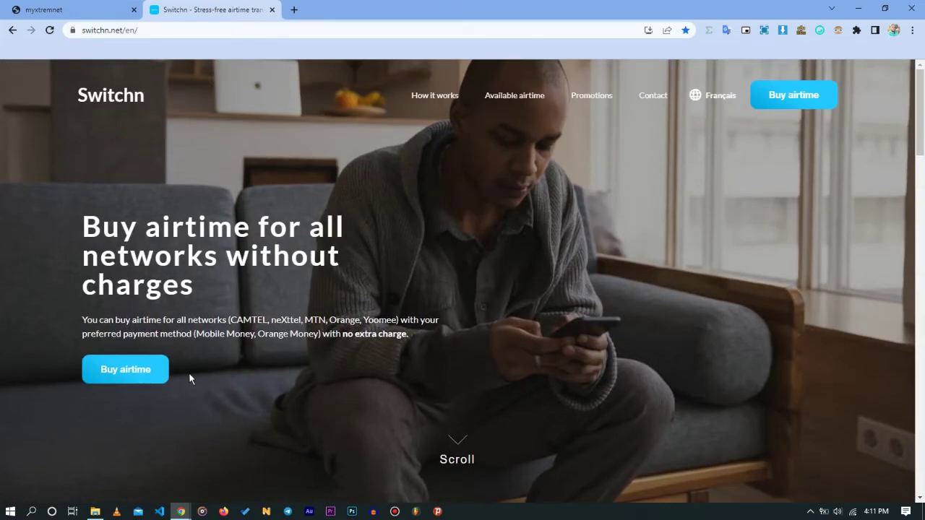
click(131, 380)
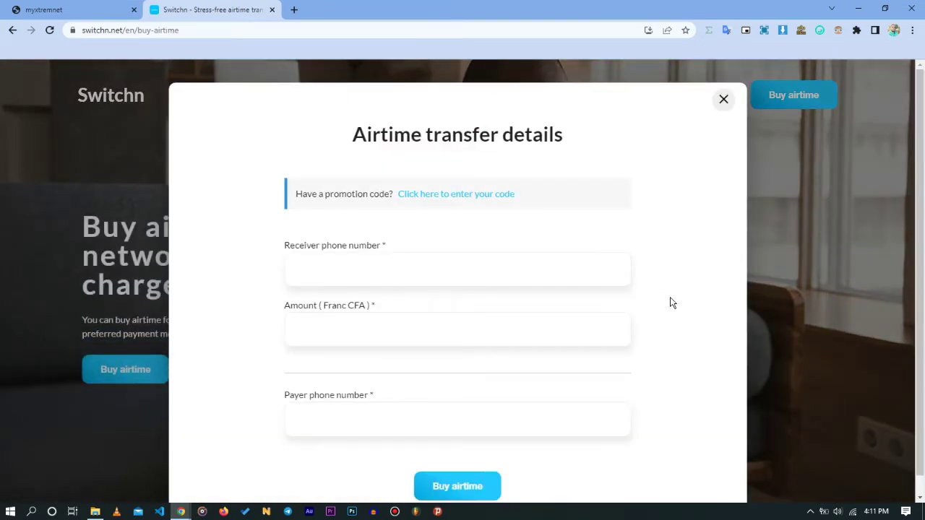
Enter the receiver's phone number in the airtime transfer form.
scroll(671, 303, down, 1)
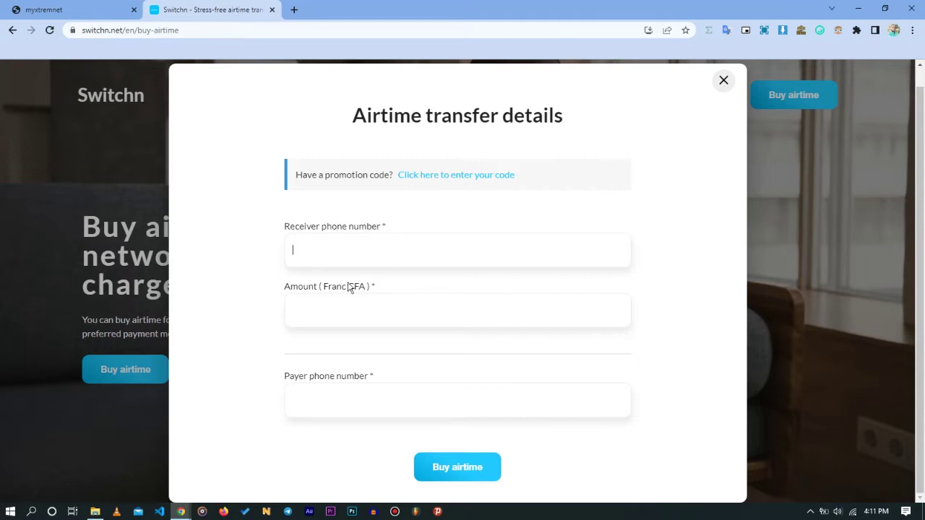
click(293, 311)
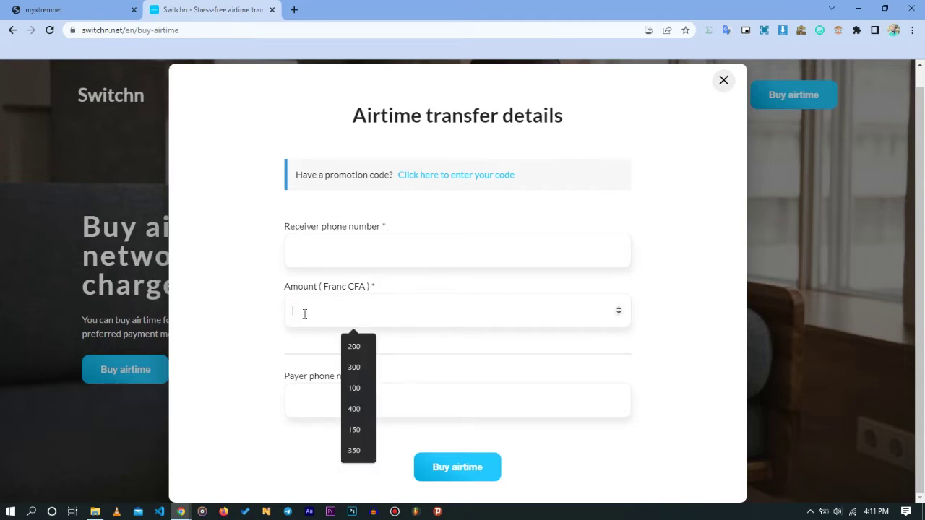
click(293, 402)
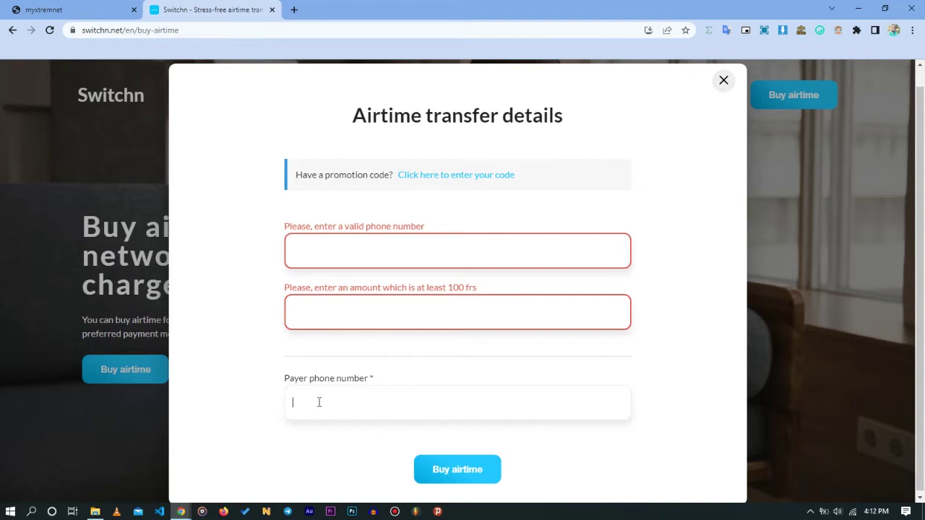
click(315, 248)
text(6777)
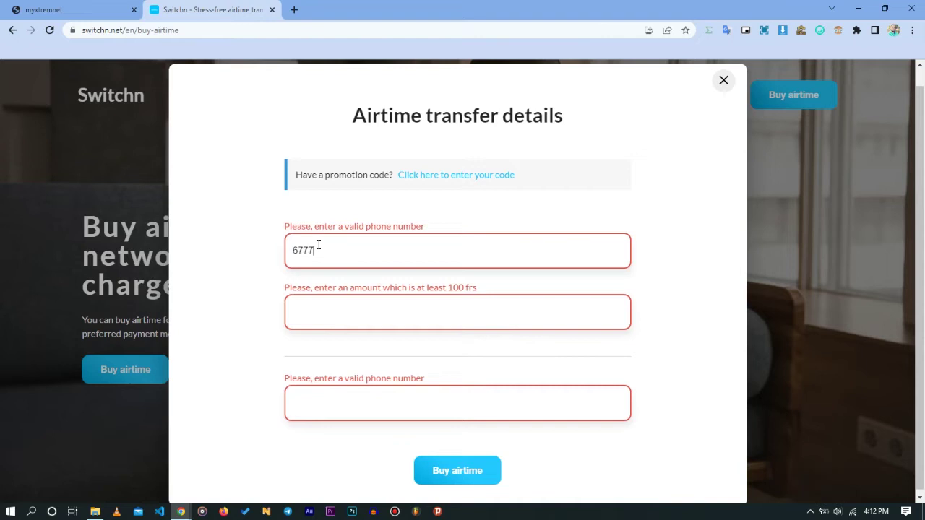
text(77777)
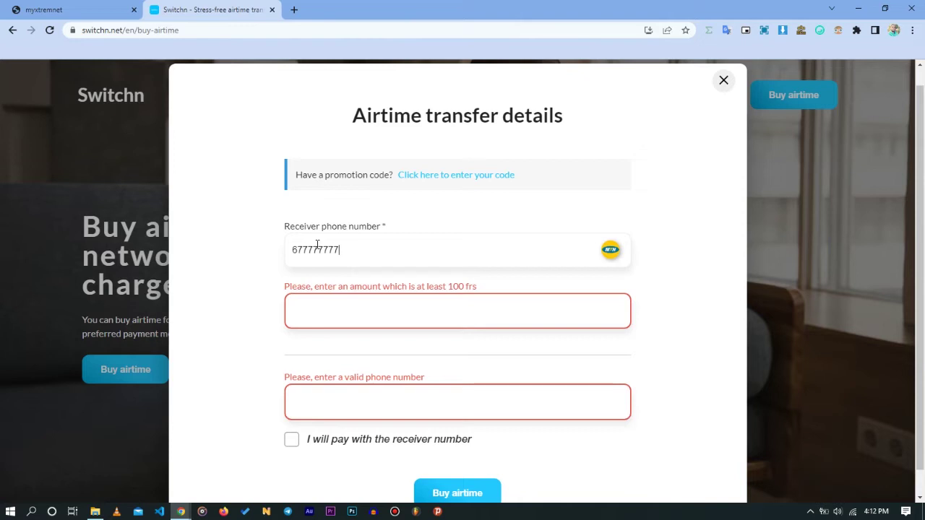
Enter an amount of 10000 Franc CFA and the payer's phone number, correcting extra digits.
click(310, 310)
text(10000)
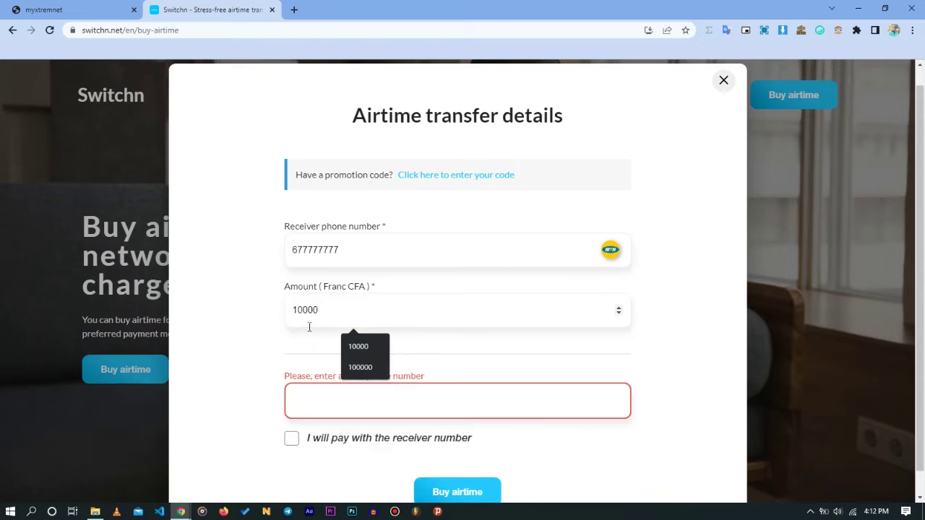
click(298, 414)
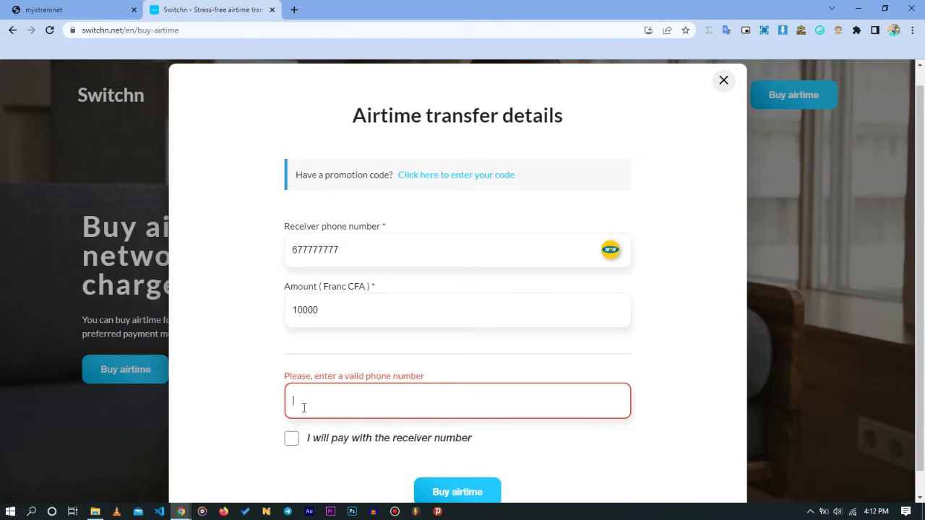
text(6777777777)
key(BackSpace)
text(7)
key(BackSpace)
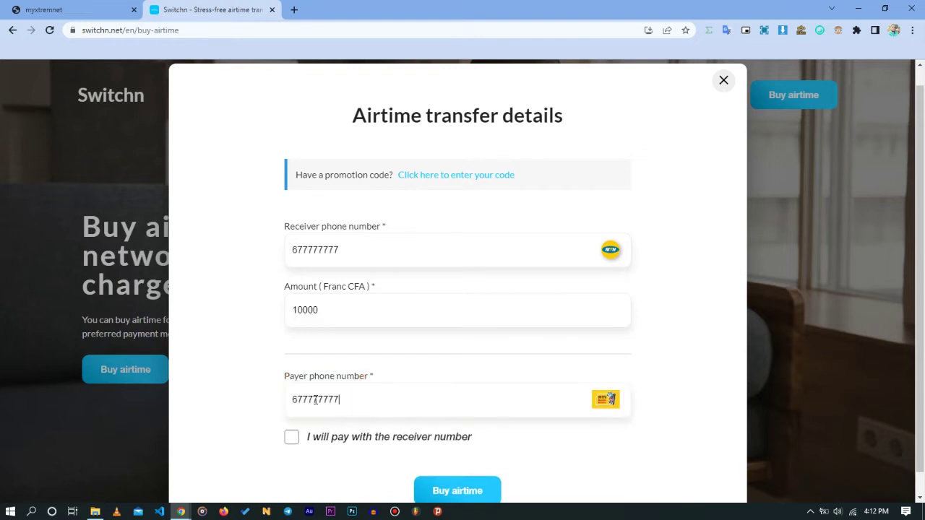
Review the 10000 amount, close the transfer details window, and return to the Camtel login page.
scroll(529, 350, down, 1)
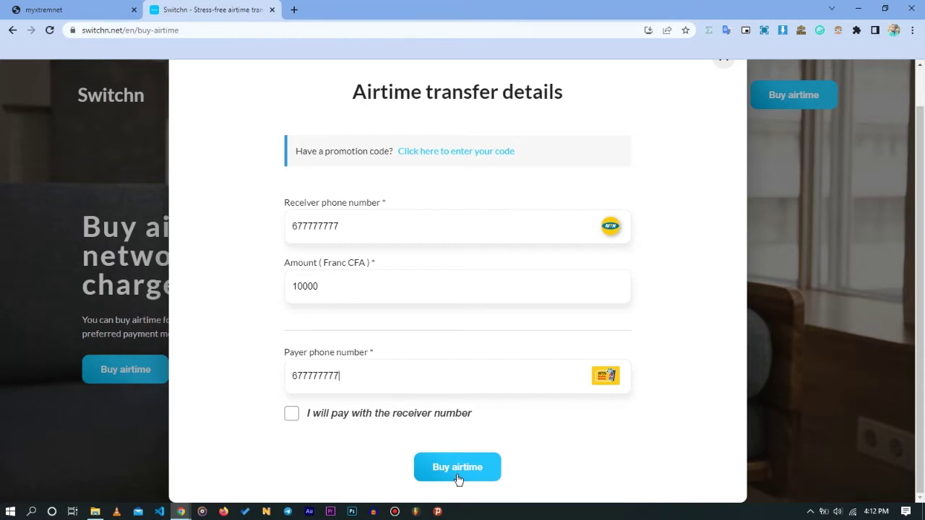
double_click(305, 284)
click(352, 285)
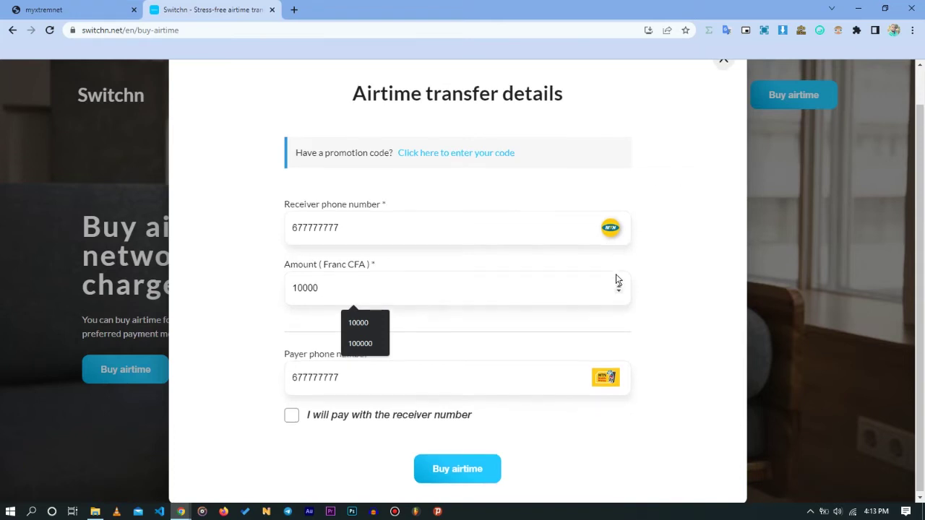
scroll(616, 275, up, 1)
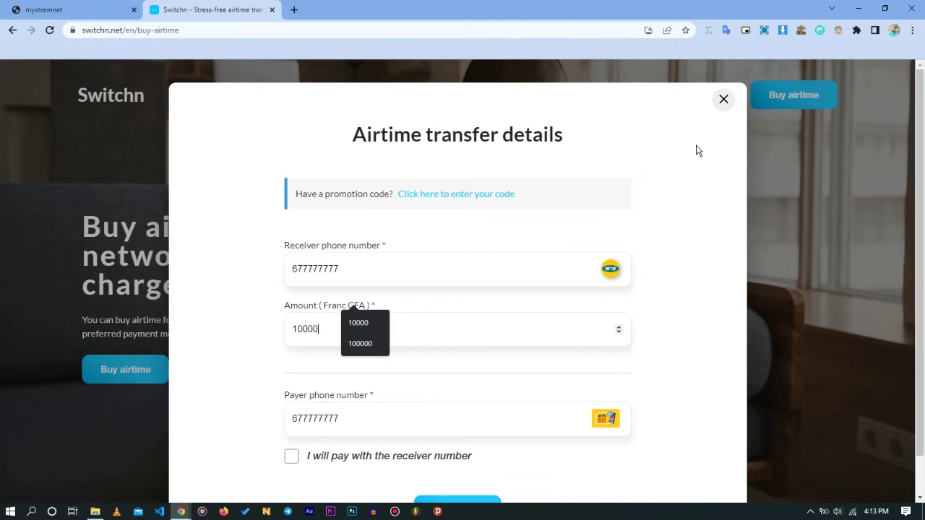
click(724, 101)
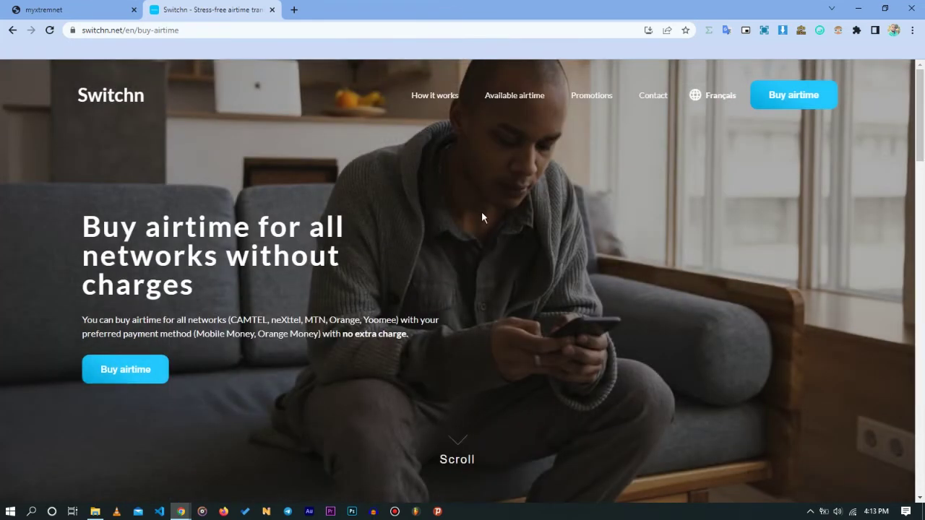
click(71, 10)
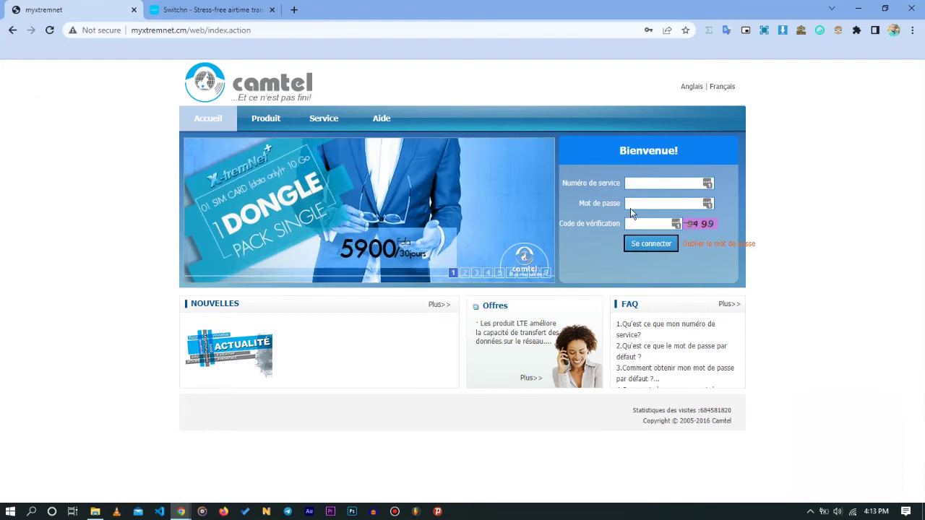
Log in to MyXtremNet with the saved account and the verification code, dismissing the password prompt.
click(640, 185)
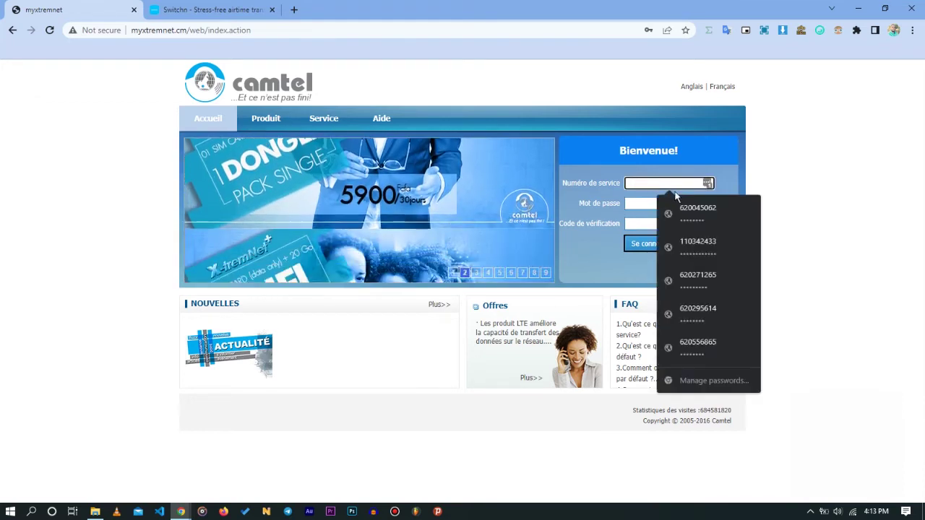
click(685, 208)
click(644, 224)
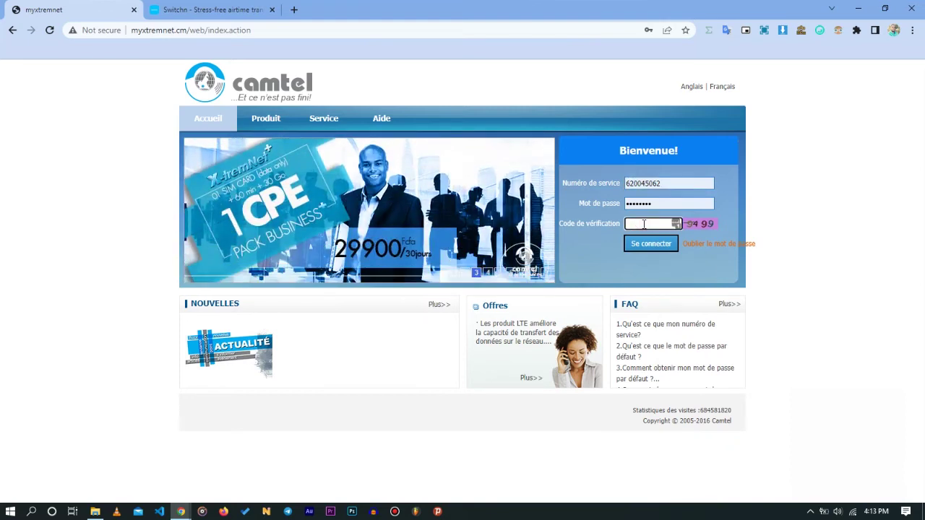
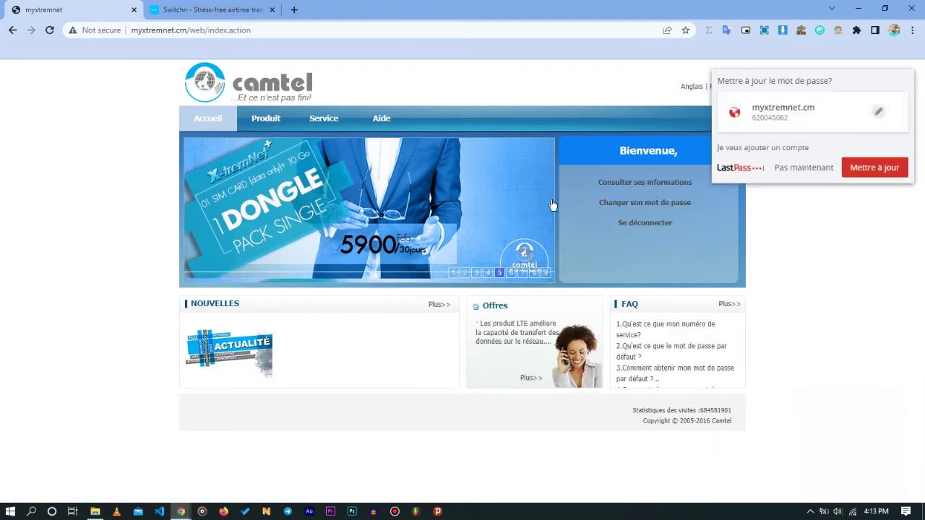
click(825, 167)
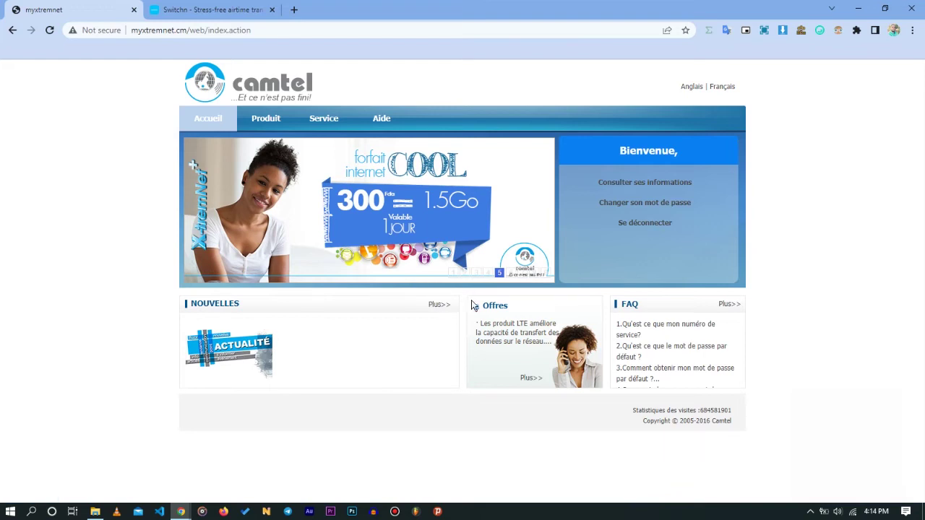
Browse the data offers under Service > Activation de l'offre, then open Consultation du compte.
mouse_move(315, 116)
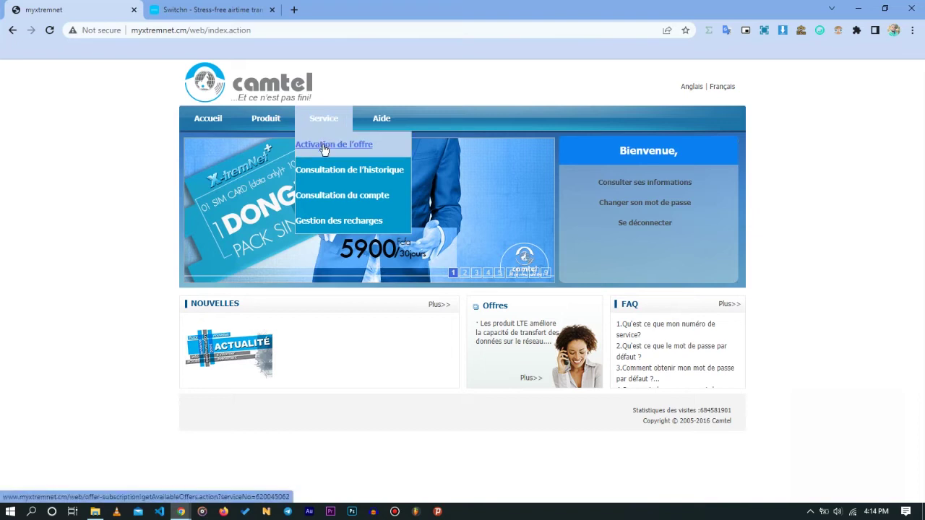
click(325, 149)
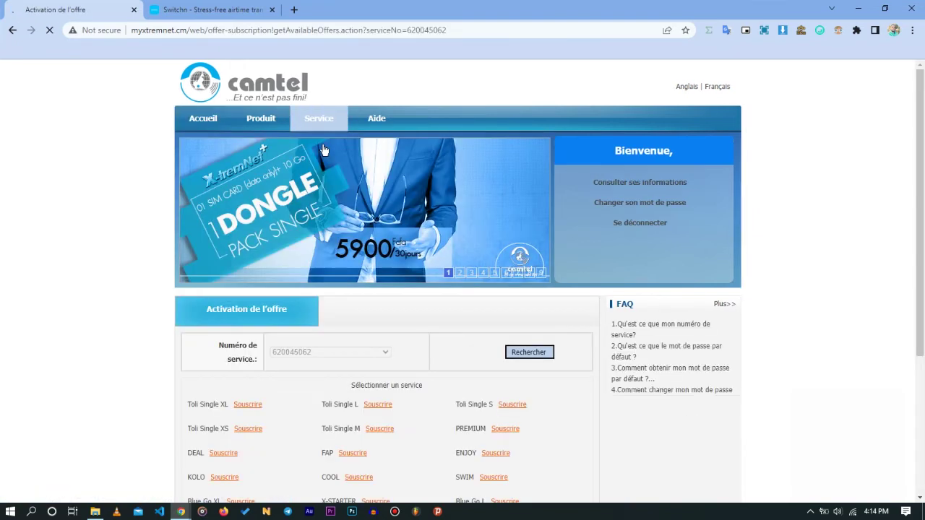
scroll(618, 231, down, 3)
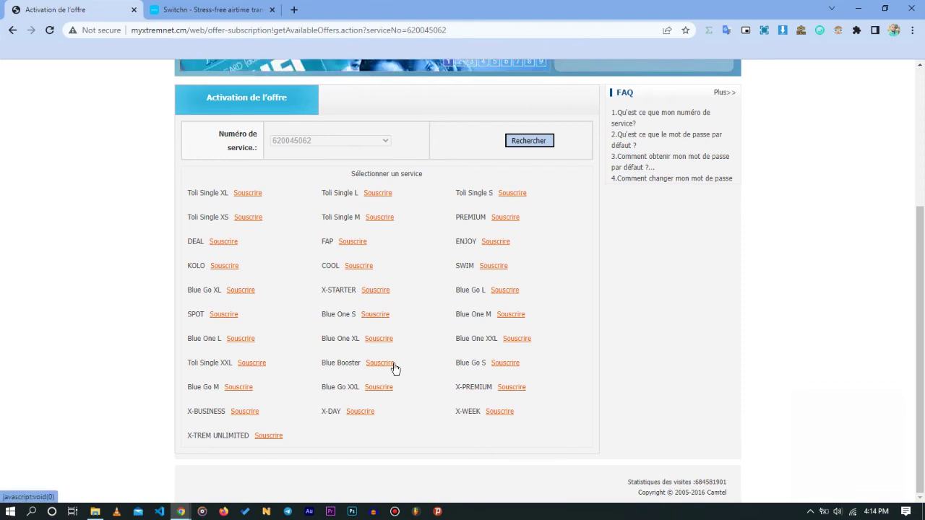
scroll(420, 314, up, 1)
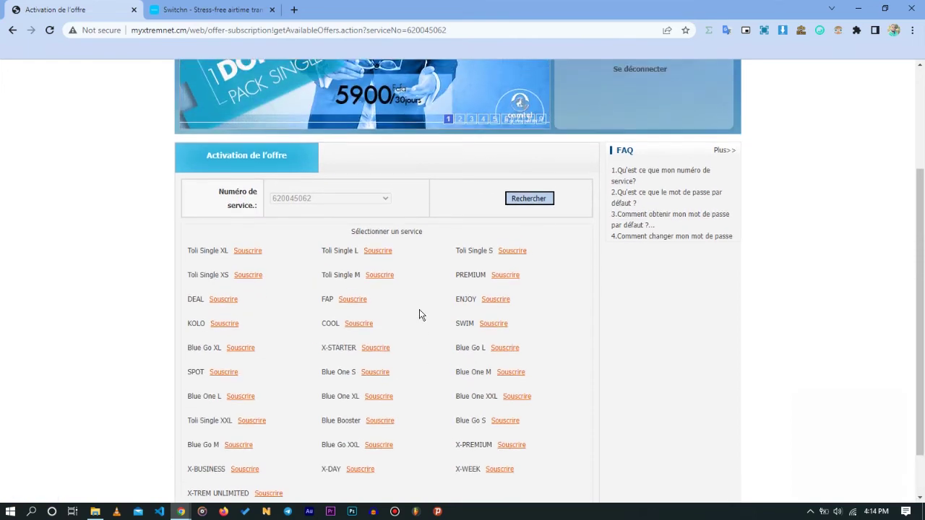
scroll(419, 315, up, 1)
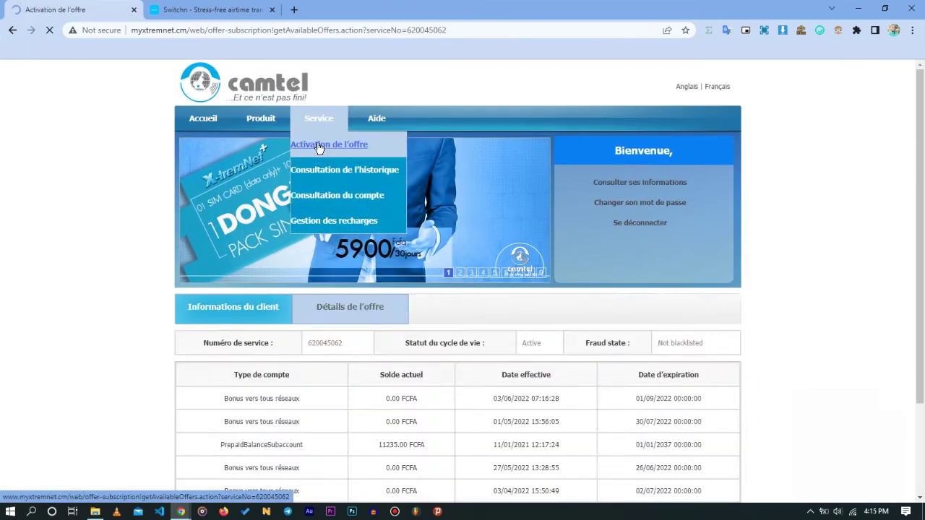
click(333, 145)
scroll(366, 224, down, 2)
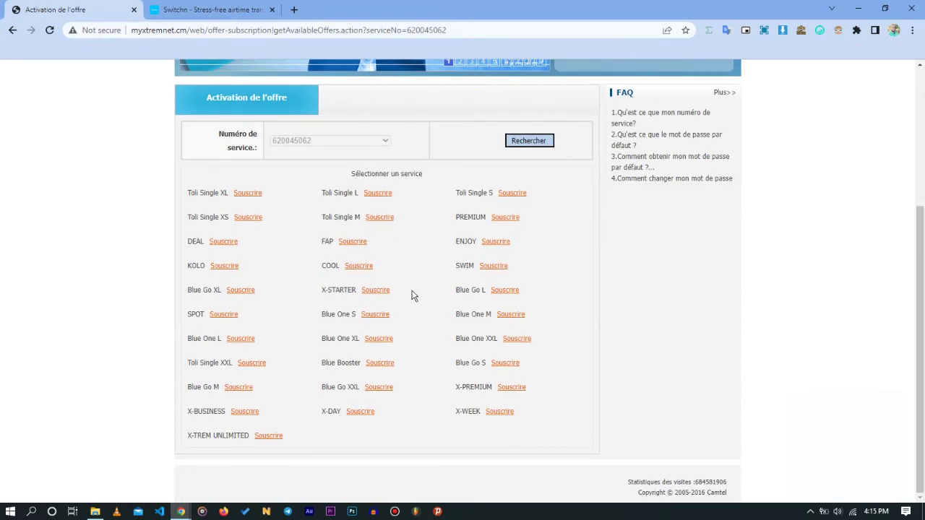
scroll(413, 295, up, 3)
mouse_move(318, 120)
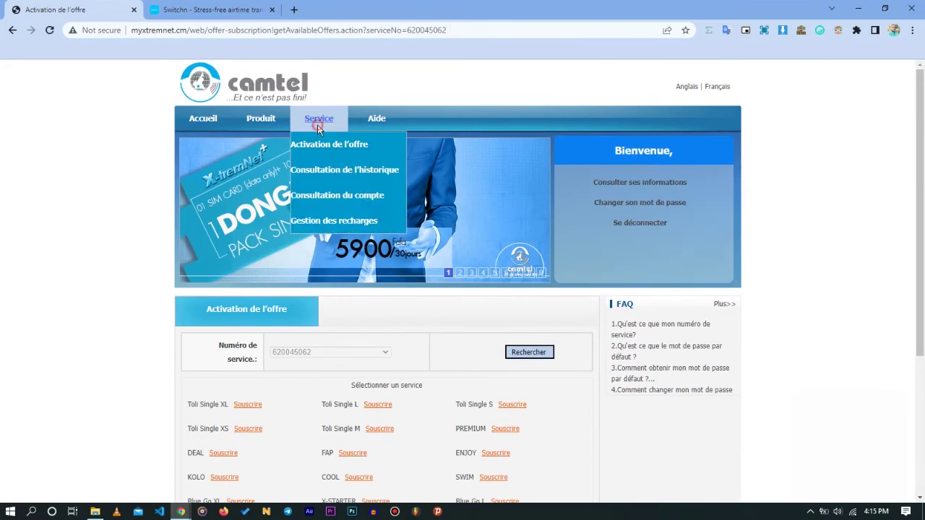
click(322, 198)
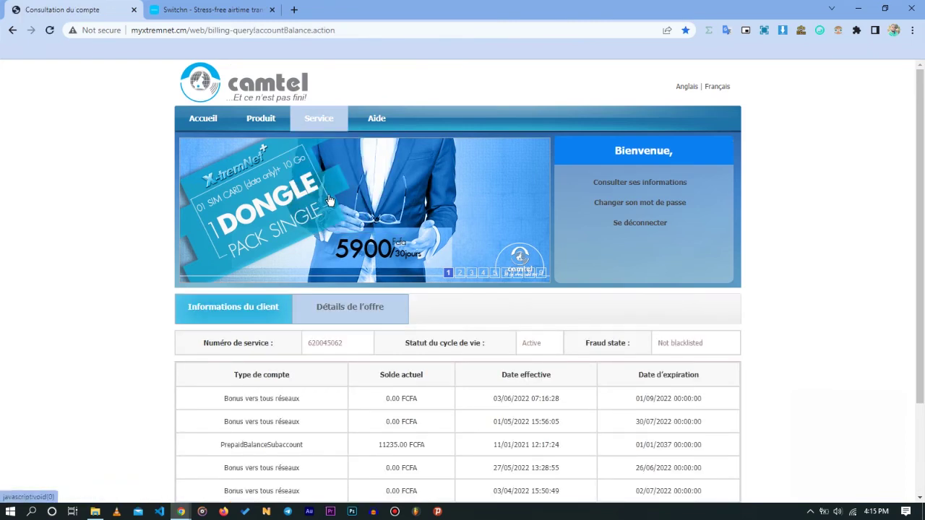
Scroll the balance table to read 11235.00 FCFA prepaid and 0.920 Go of DATA_4G.
scroll(508, 227, down, 1)
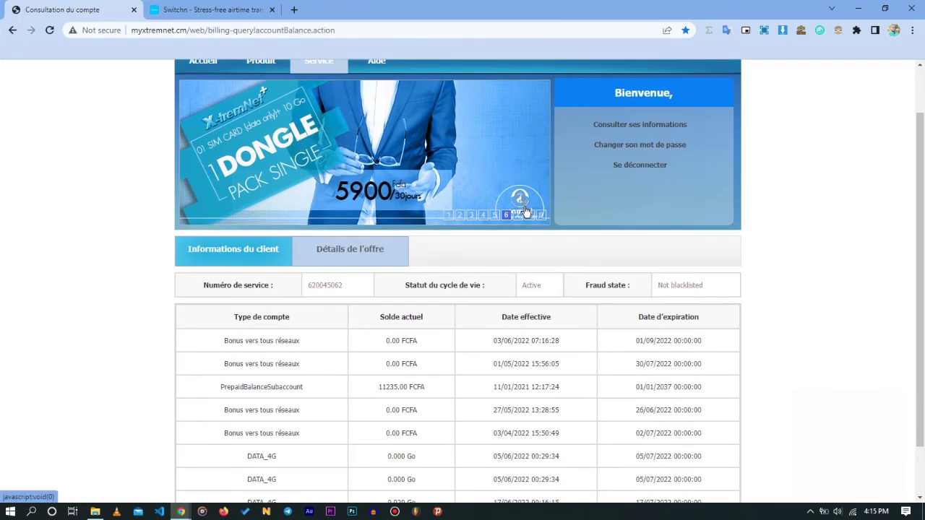
scroll(525, 211, down, 1)
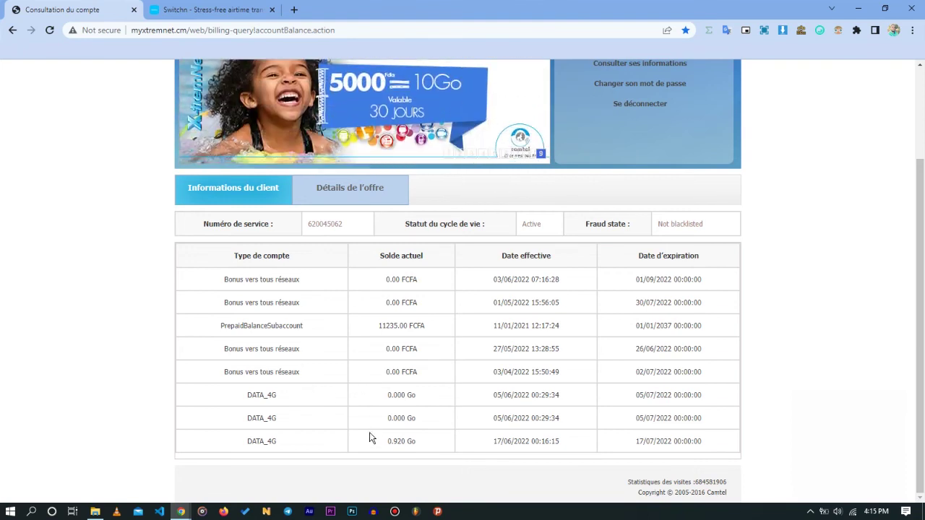
scroll(430, 387, up, 3)
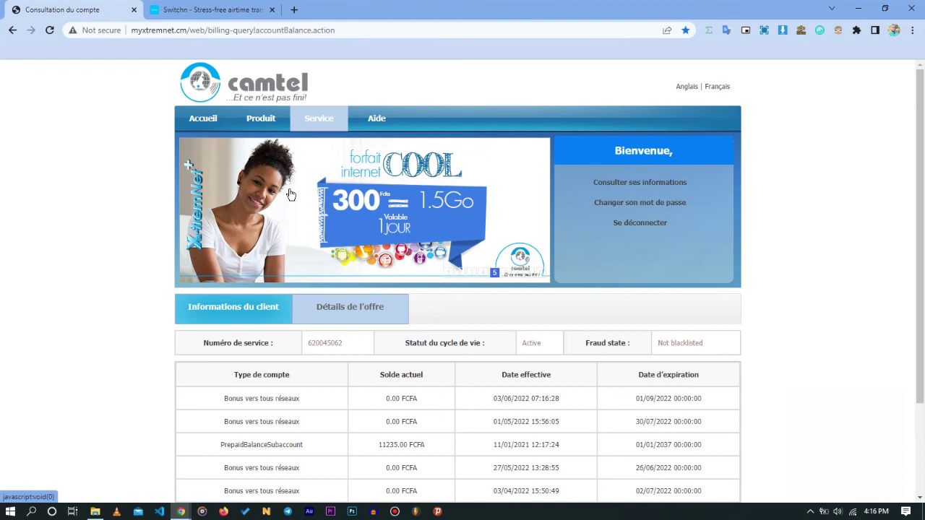
Go back to the MyXtremNet home page via Accueil in the top navigation.
mouse_move(257, 120)
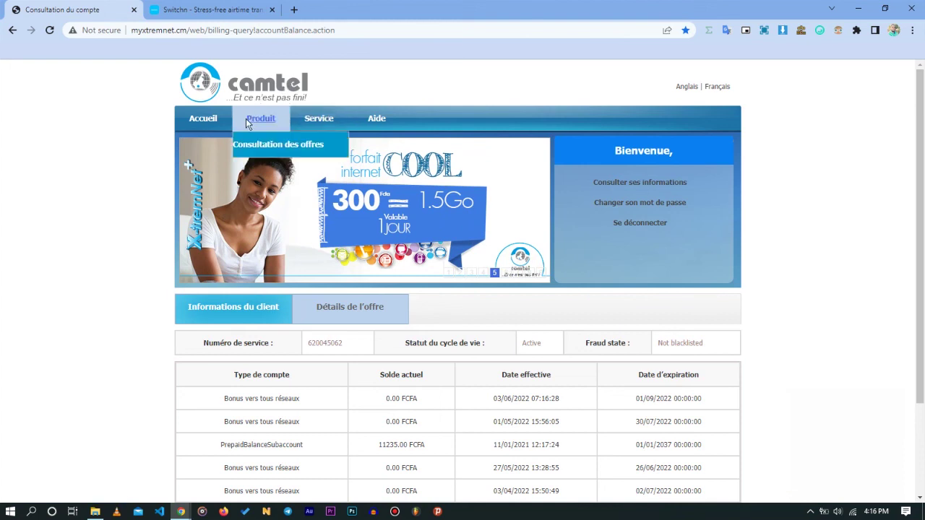
click(205, 125)
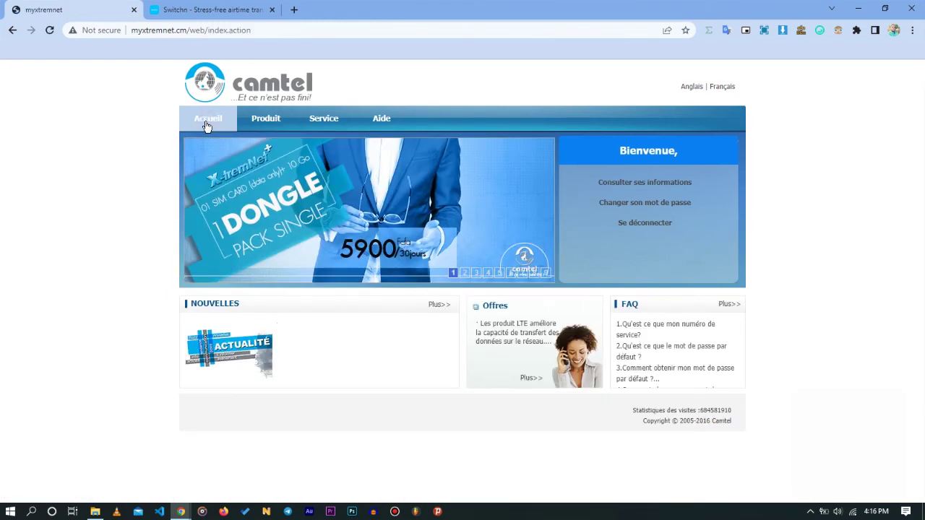